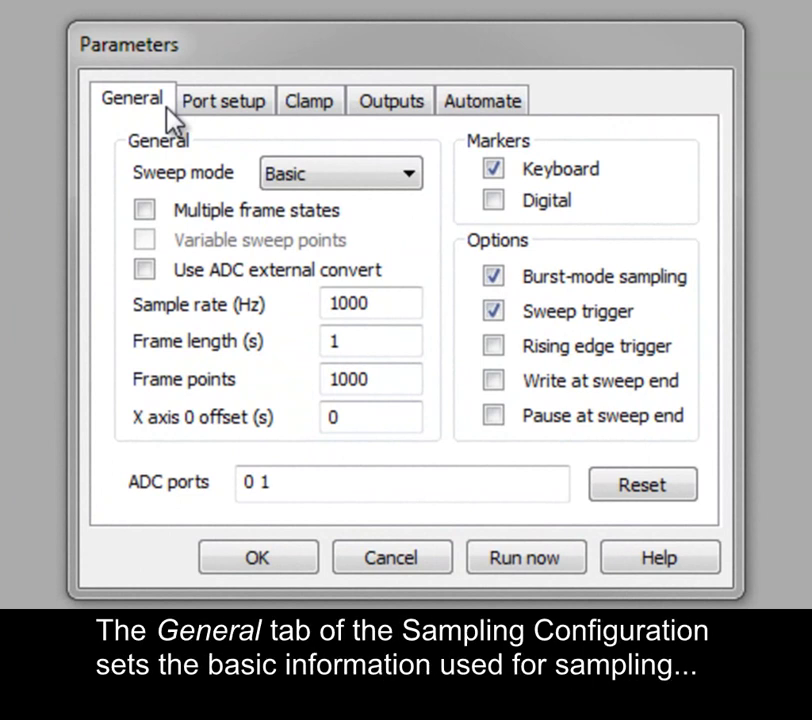
Set the sweep mode to Fixed interval in the general sampling parameters
left_click(407, 307)
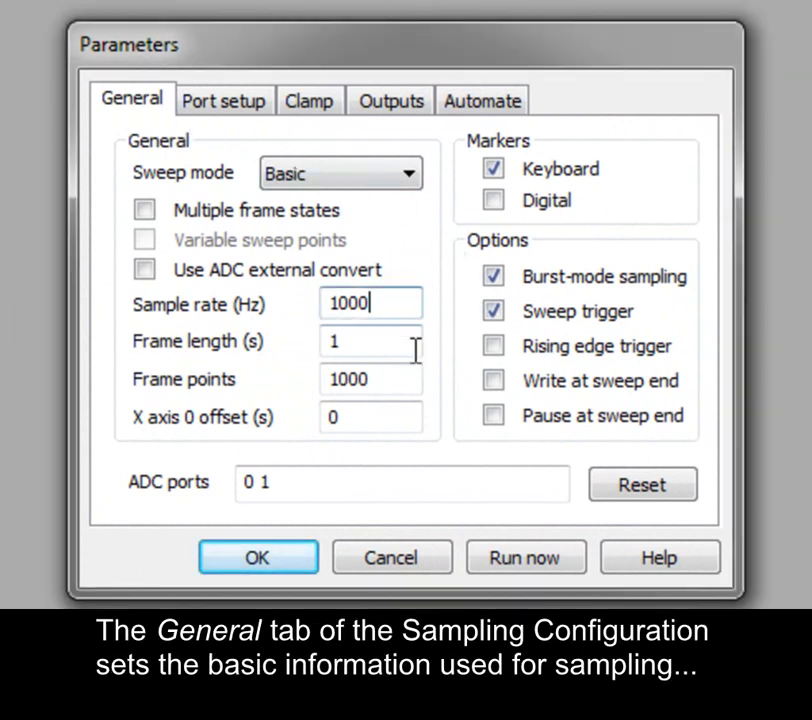
left_click(400, 341)
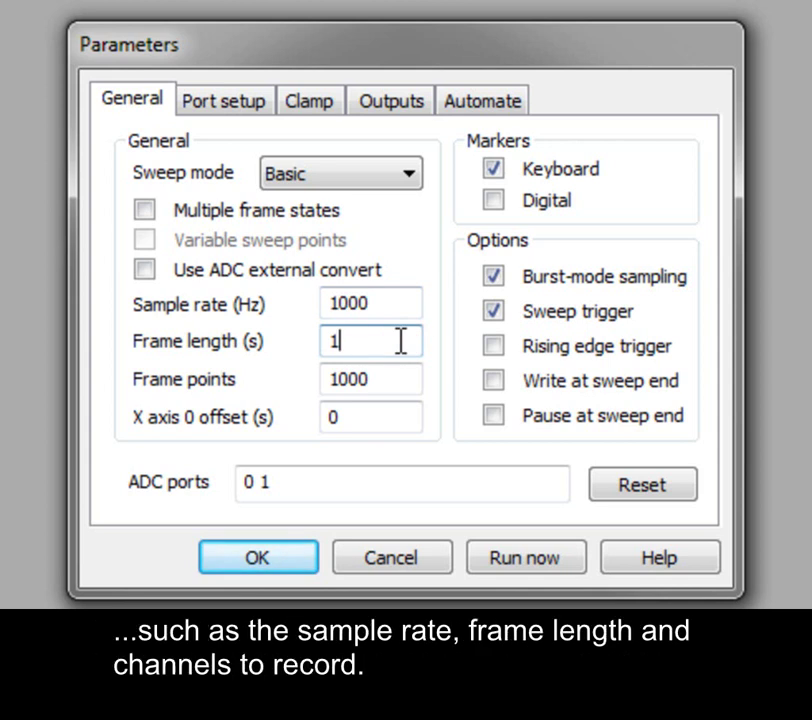
left_click(386, 487)
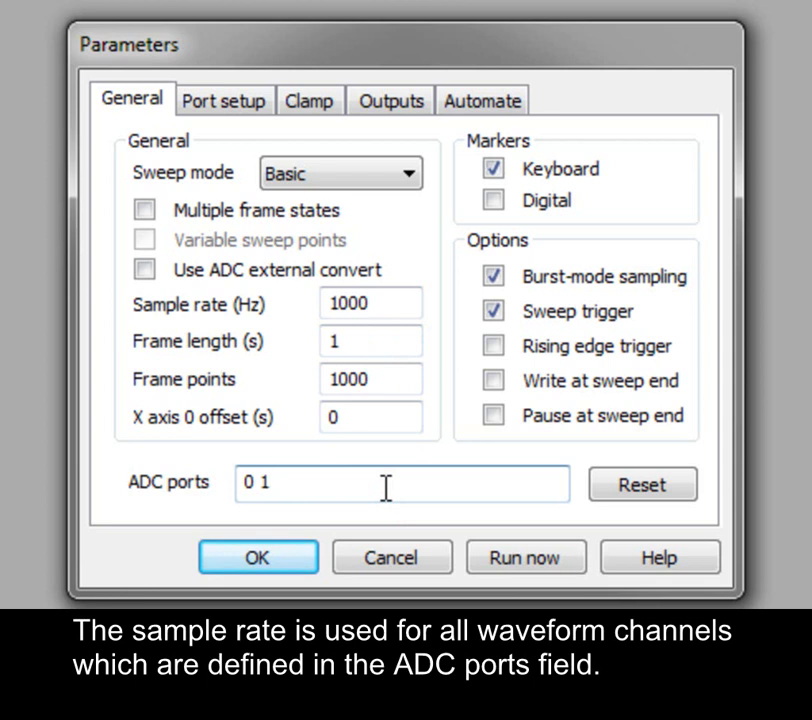
left_click(408, 180)
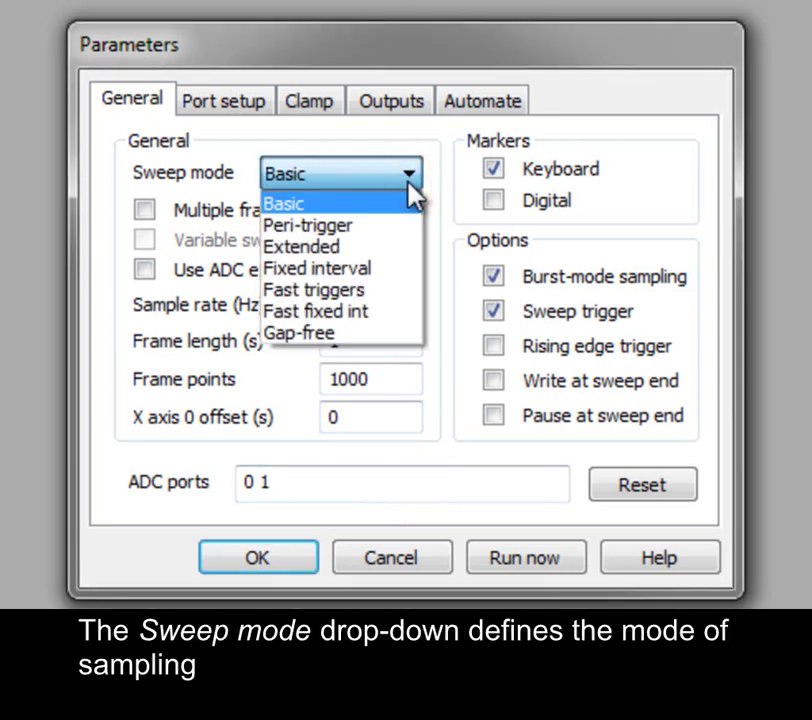
left_click(392, 268)
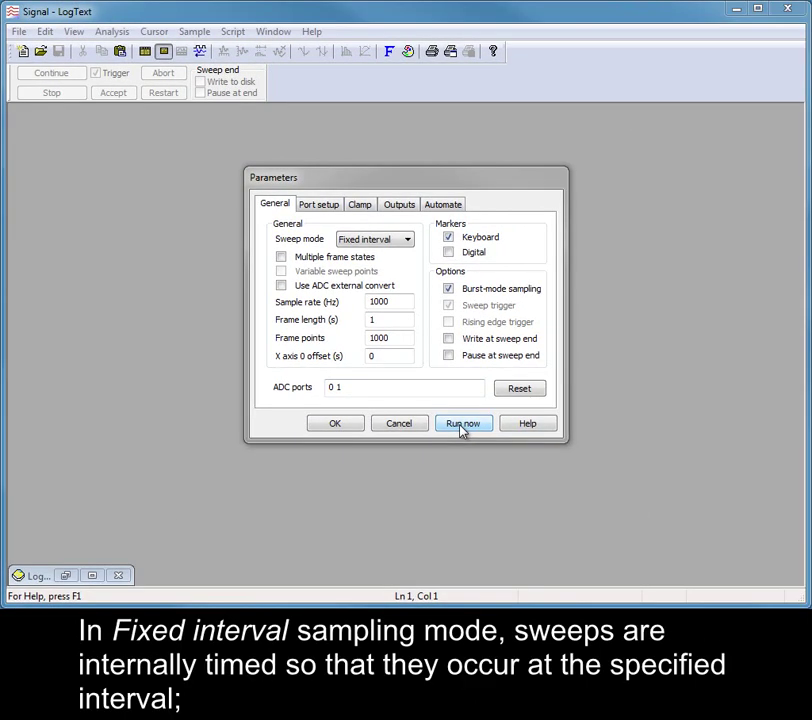
Run a trial sampling with the fixed interval configuration, stop it and close its data window
left_click(462, 425)
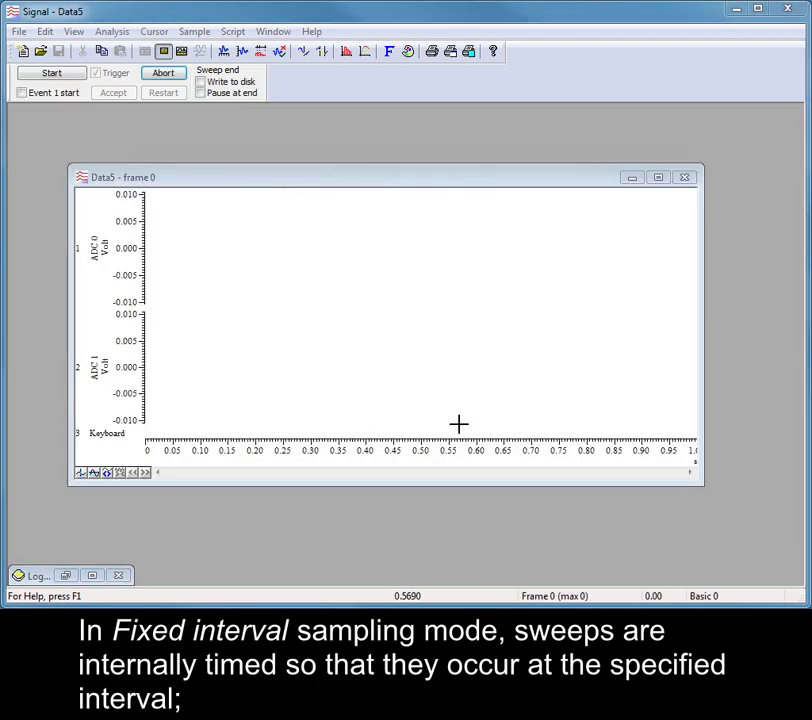
left_click(74, 79)
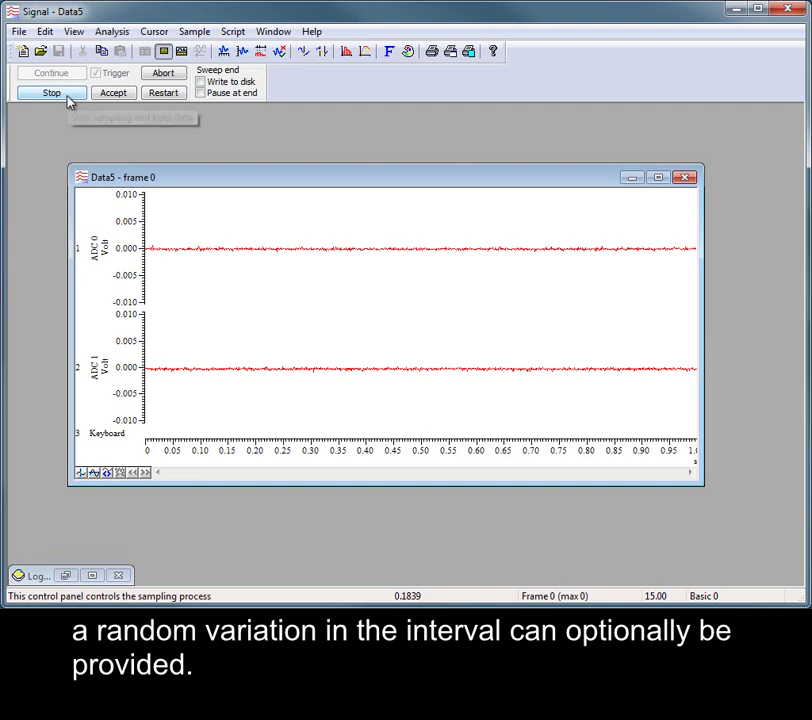
left_click(66, 94)
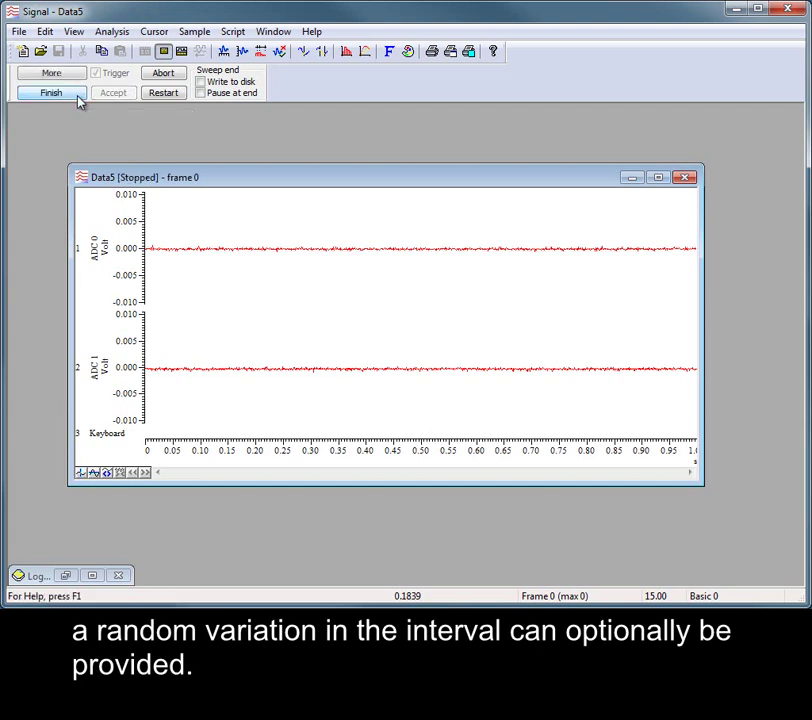
left_click(686, 178)
Reopen the sampling configuration and bring up the outputs length, trigger and interval settings in the pulses configuration
left_click(143, 51)
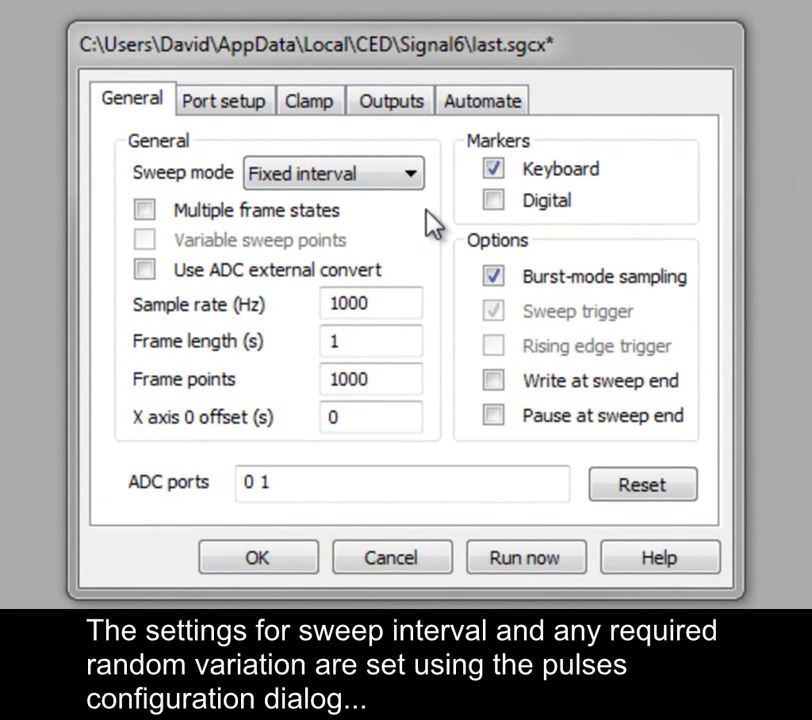
left_click(400, 100)
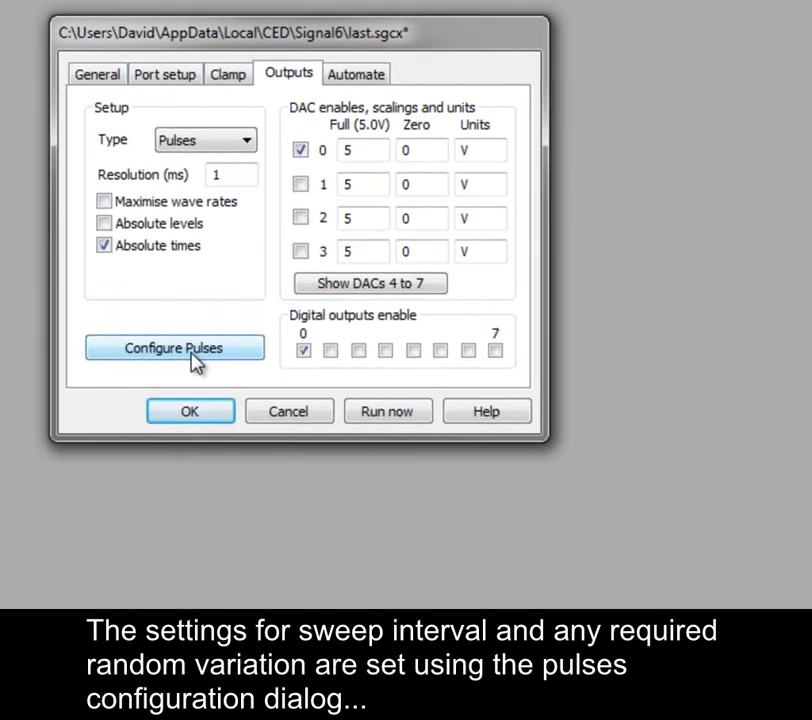
left_click(193, 358)
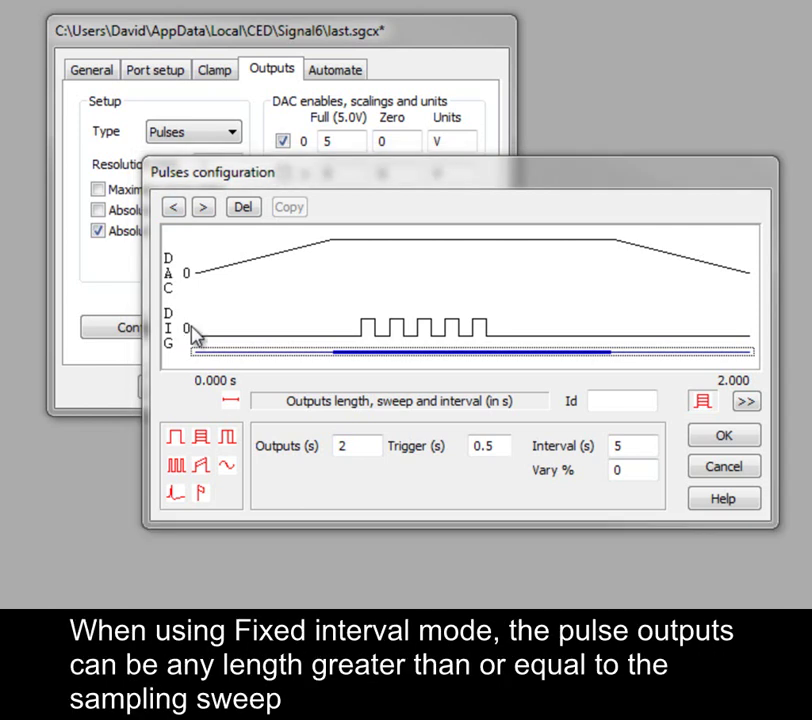
left_click(372, 444)
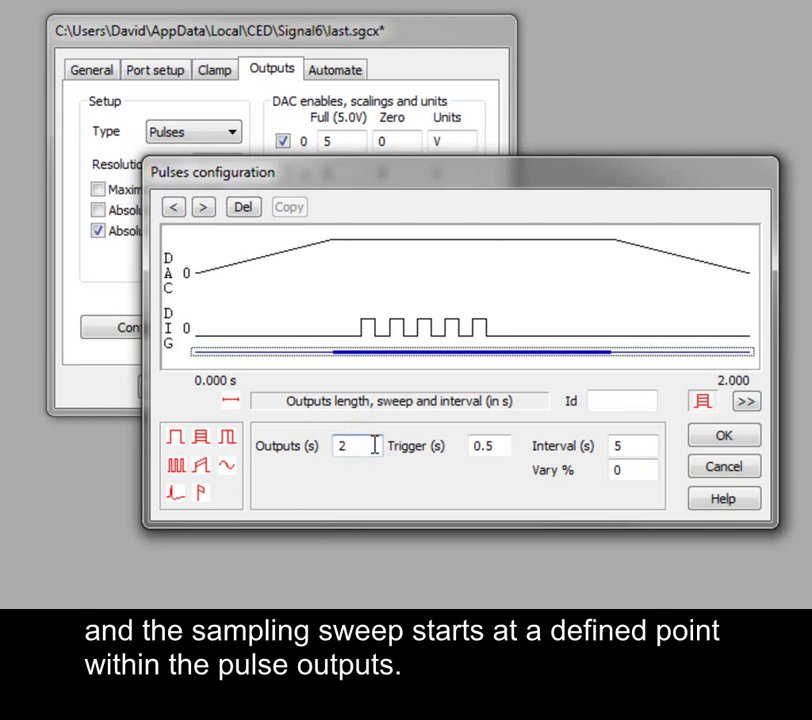
left_click(488, 355)
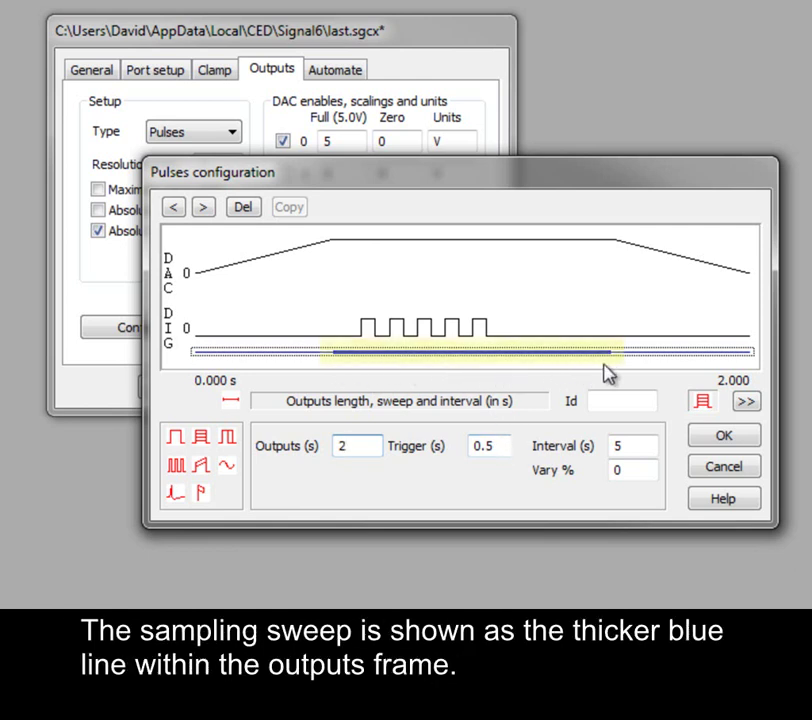
left_click(502, 443)
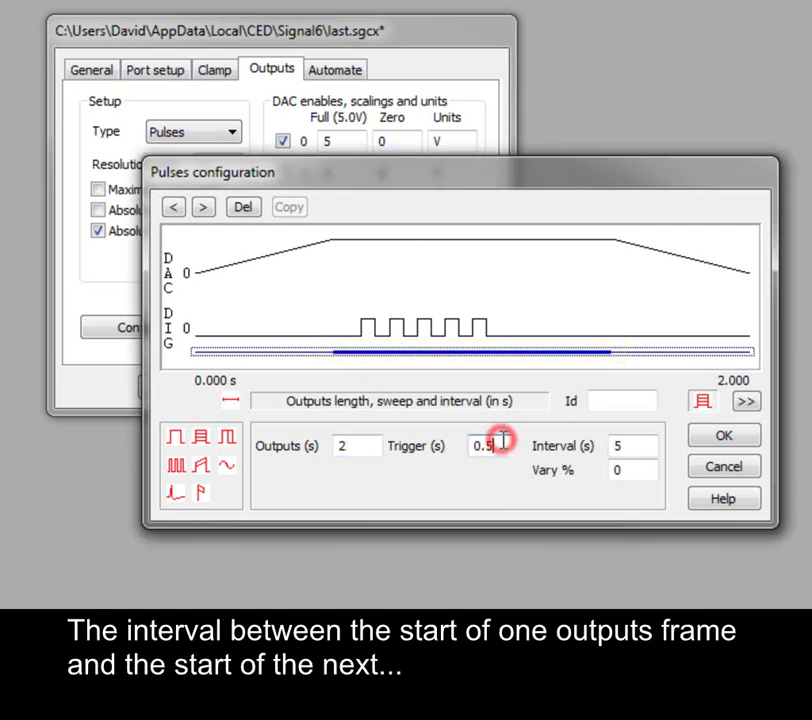
left_click(642, 470)
Delete the rising ramp, the plateau pulse and the falling ramp from the DAC 0 output
left_click(290, 252)
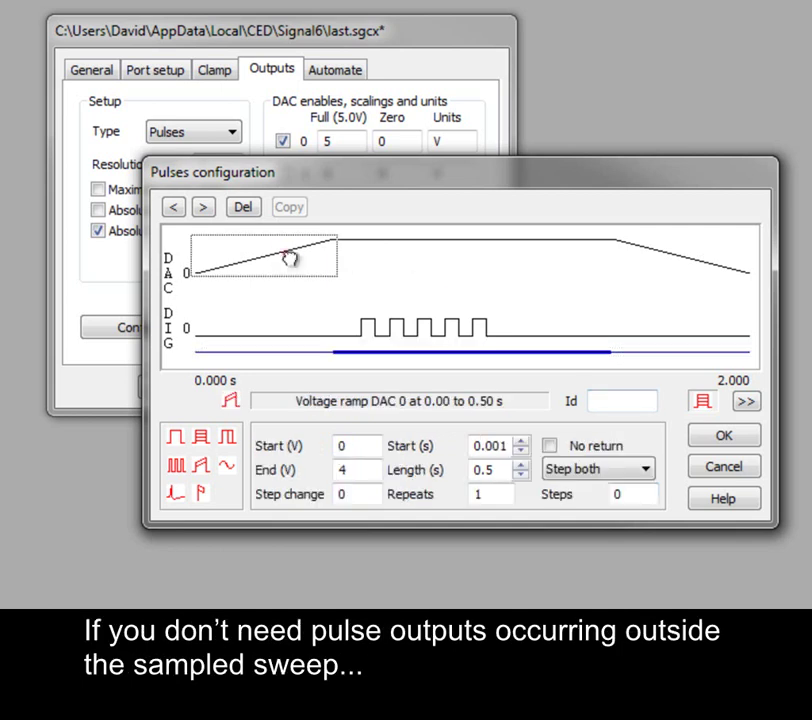
left_click(246, 208)
left_click(246, 208)
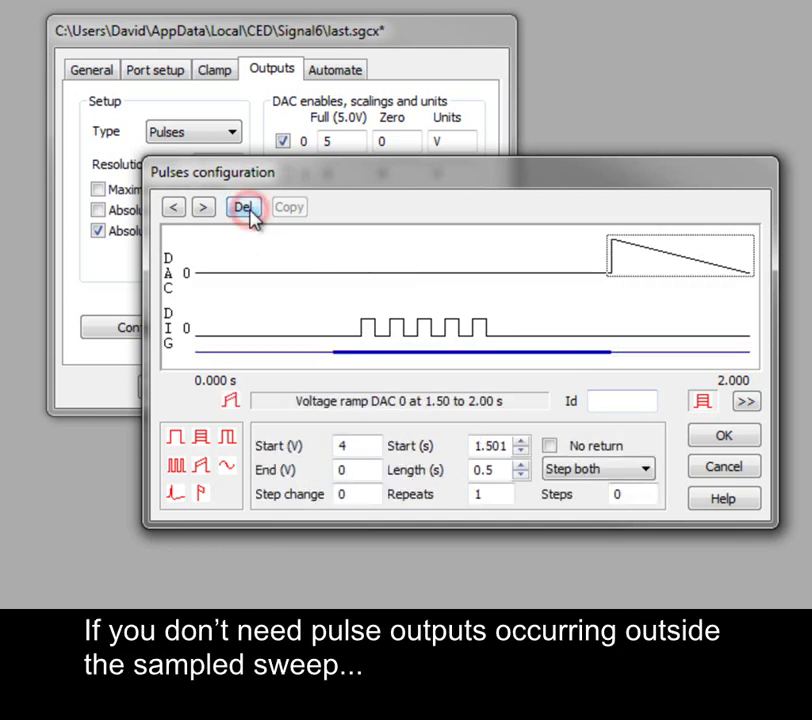
left_click(249, 212)
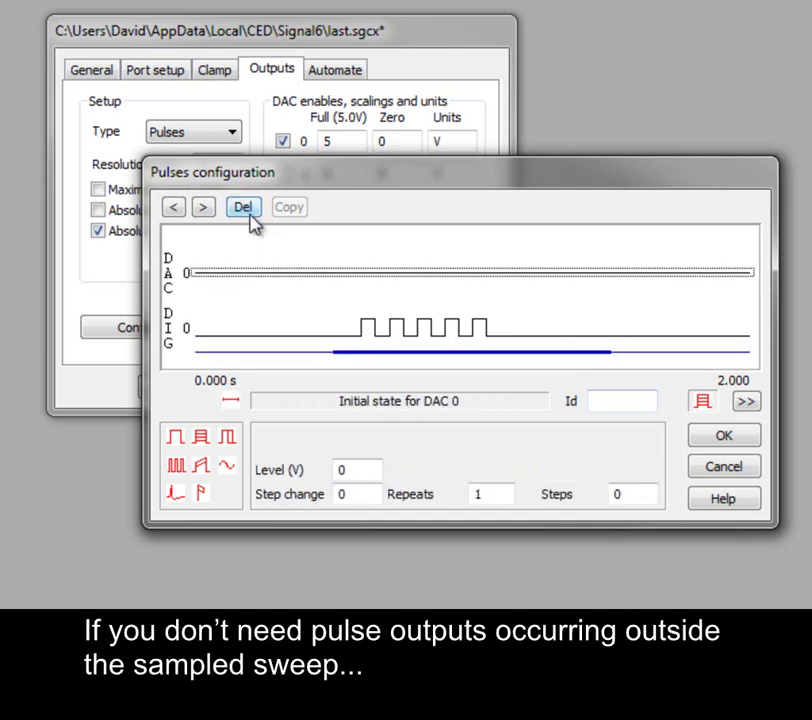
Set the sweep trigger time to 0 s and move the DIG 0 pulse train to start at 0.1 s
left_click(393, 353)
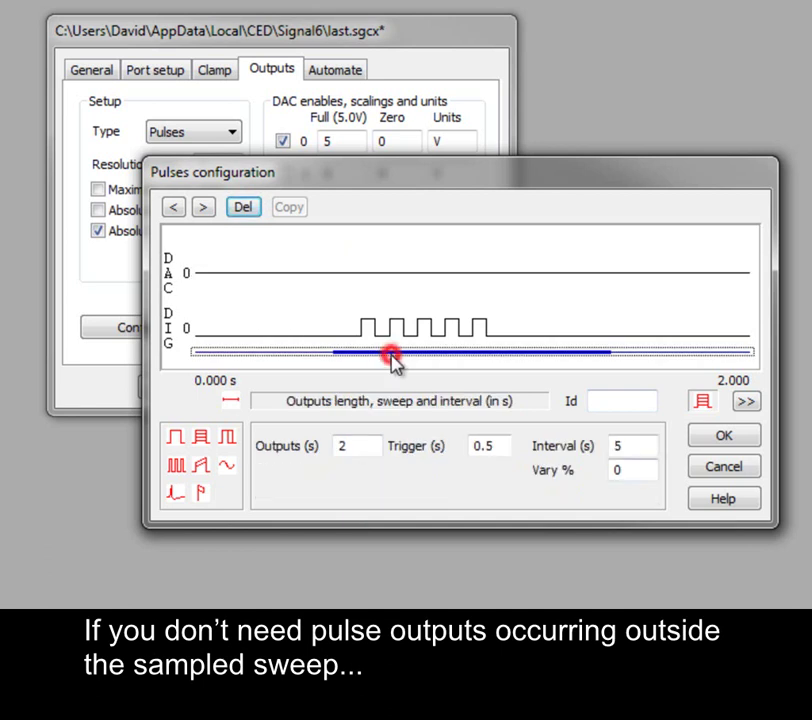
left_click(496, 446)
left_click_drag(496, 446, 468, 444)
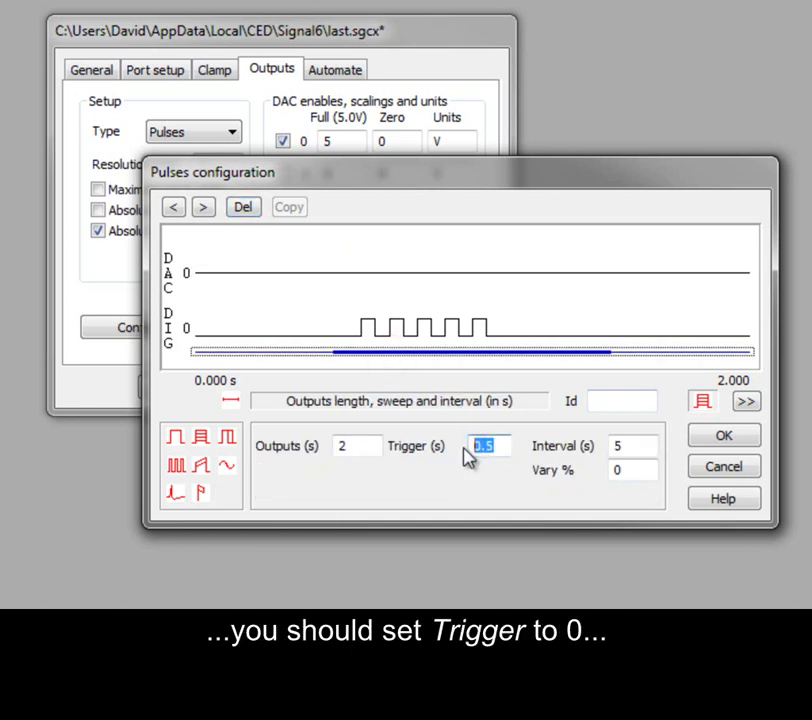
type("0")
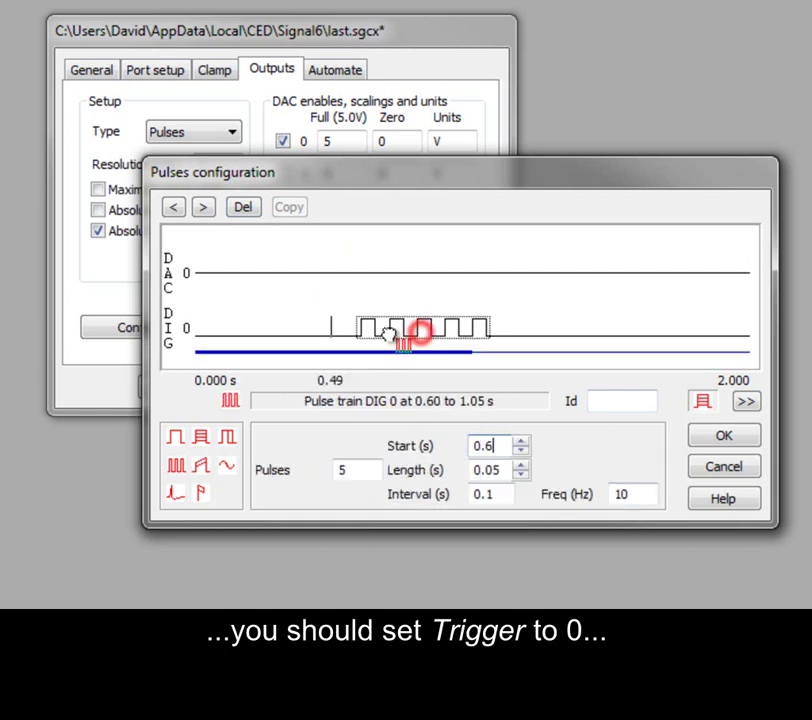
mouse_move(362, 330)
left_mouse_down()
mouse_move(281, 333)
mouse_move(285, 341)
left_mouse_up()
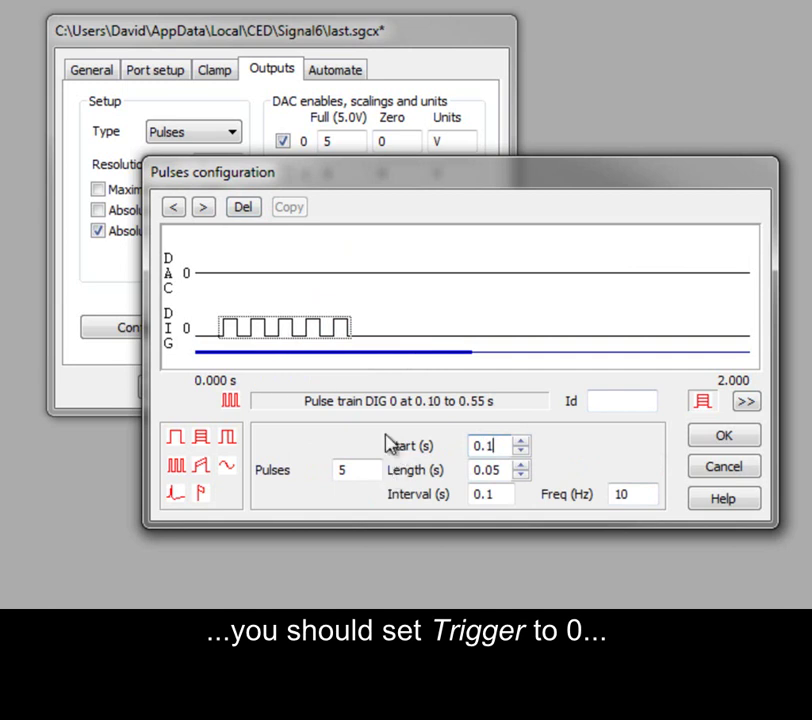
Set the outputs length to 1 s, keep the sweep interval at 5 s and accept the pulses configuration
left_click(387, 357)
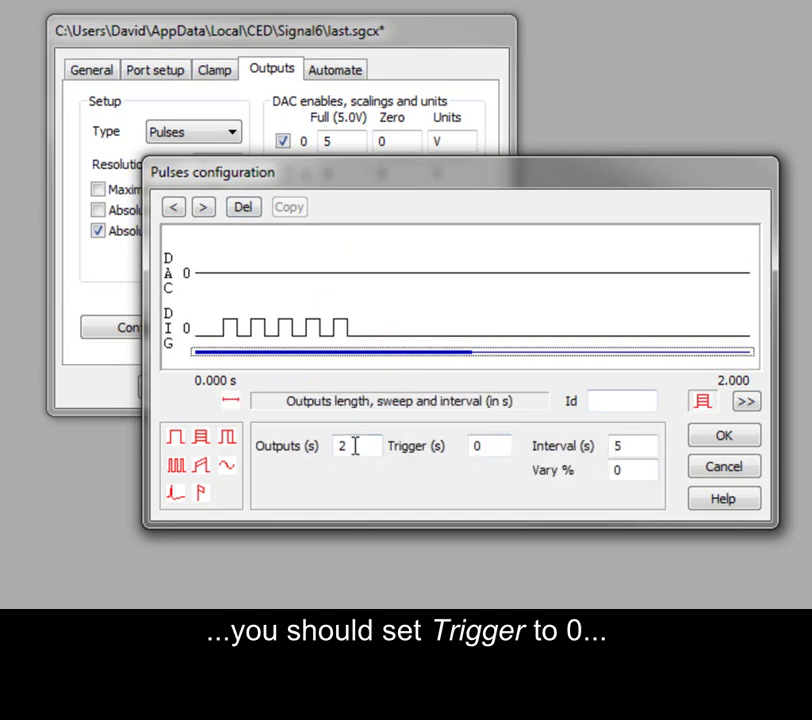
double_click(345, 445)
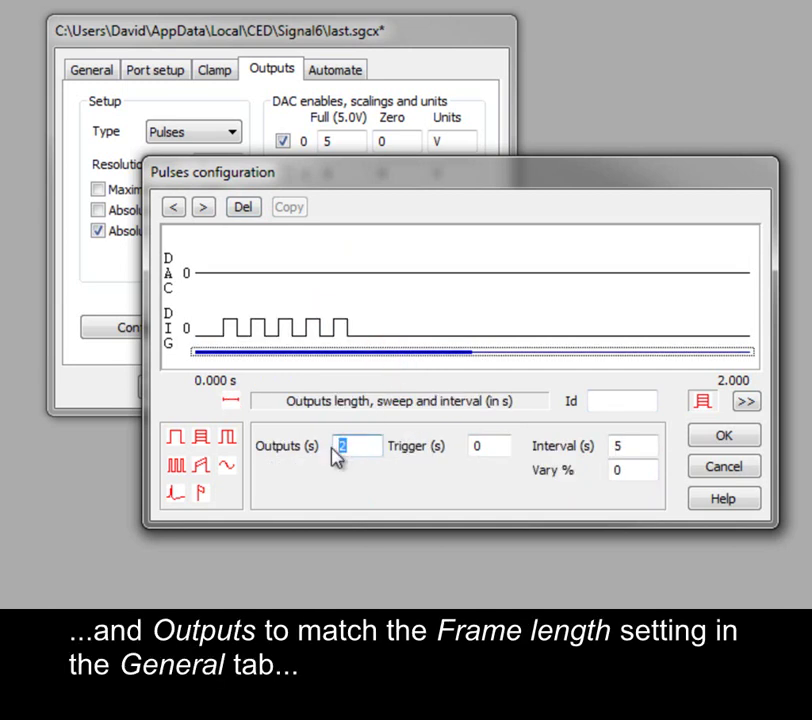
type("1")
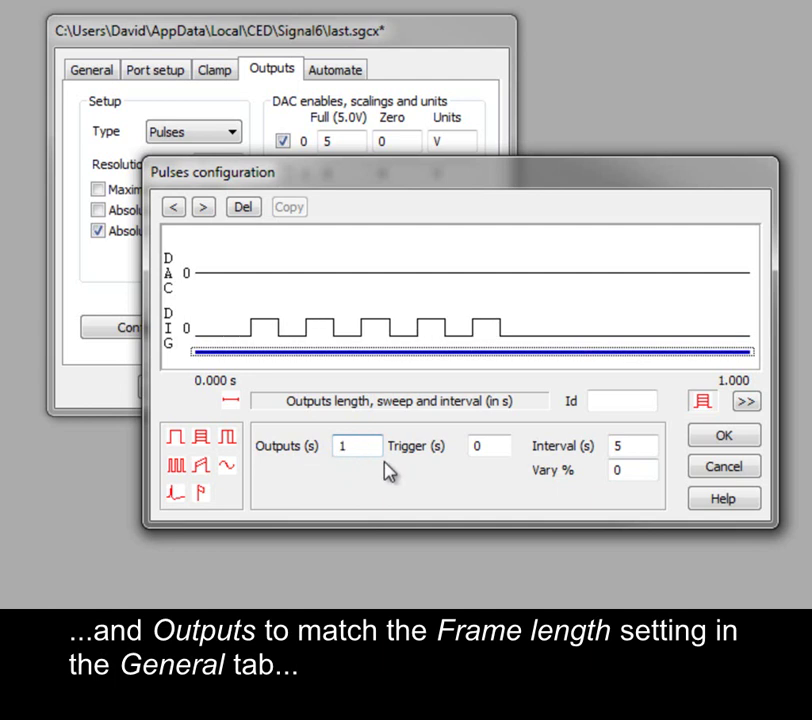
left_click(649, 445)
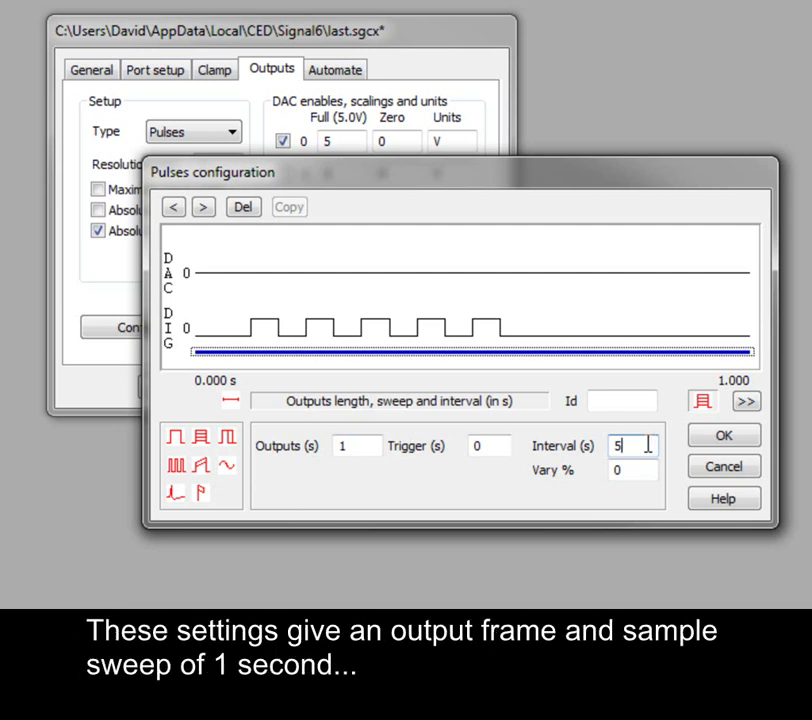
left_click(717, 440)
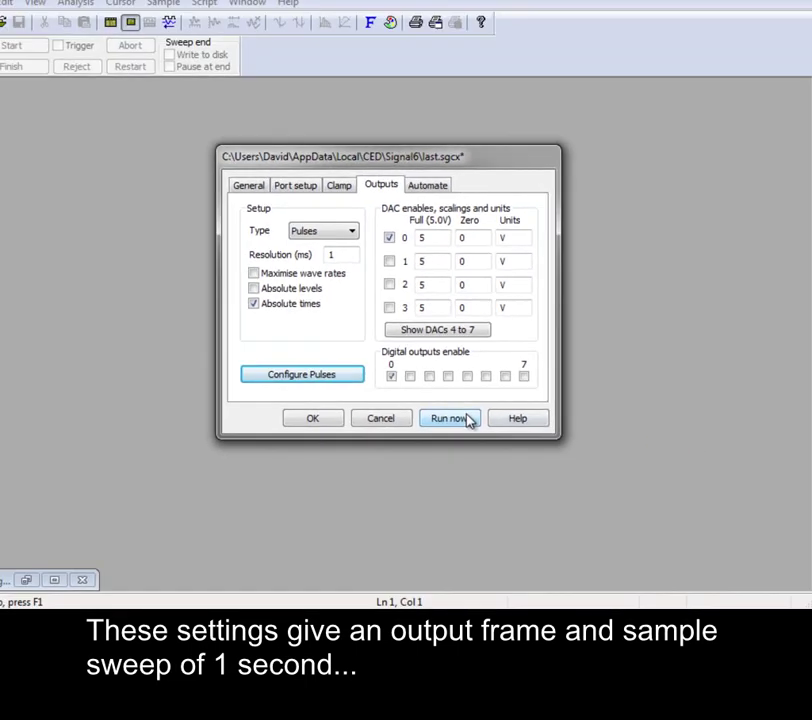
Open a new data file from the revised sampling configuration and start sampling
left_click(466, 419)
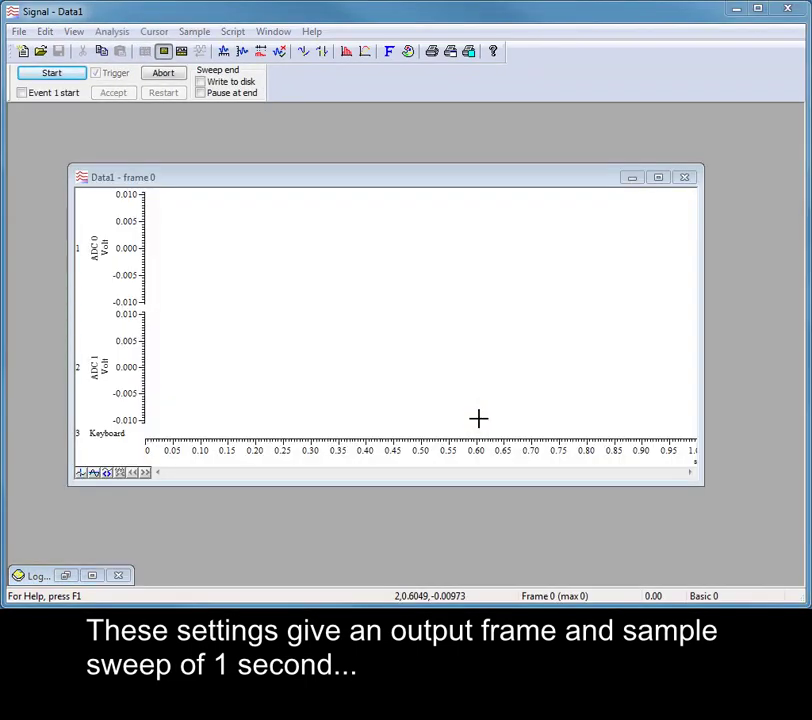
left_click(52, 75)
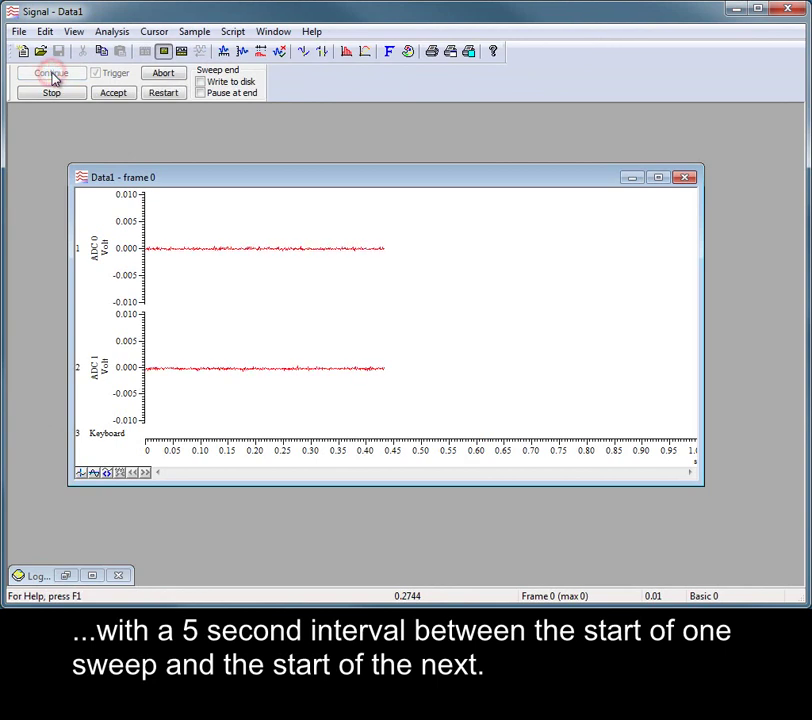